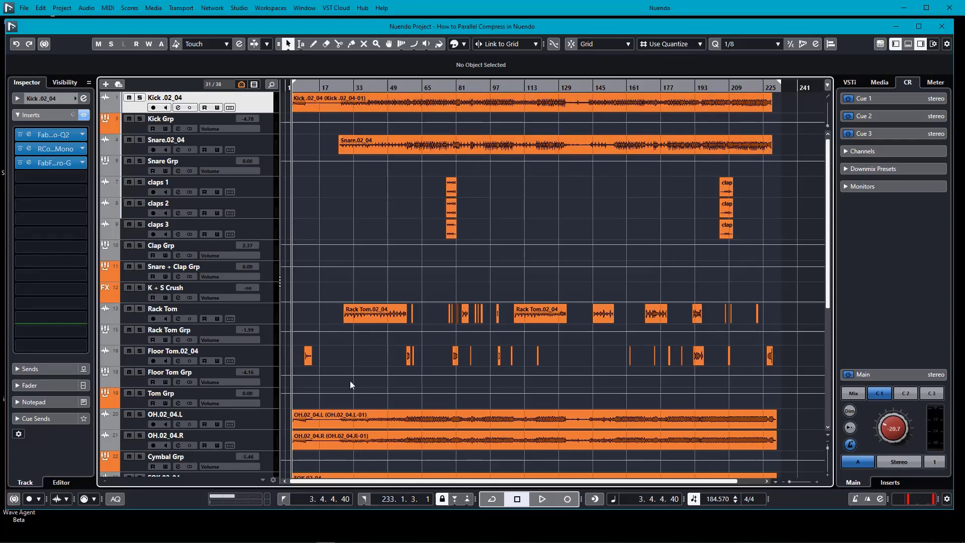
- Add a stereo effect track with VintageCompressor below the Drum Grp track, with its audio output routed to FX Master
scroll(360, 358, down, 4)
scroll(354, 378, down, 3)
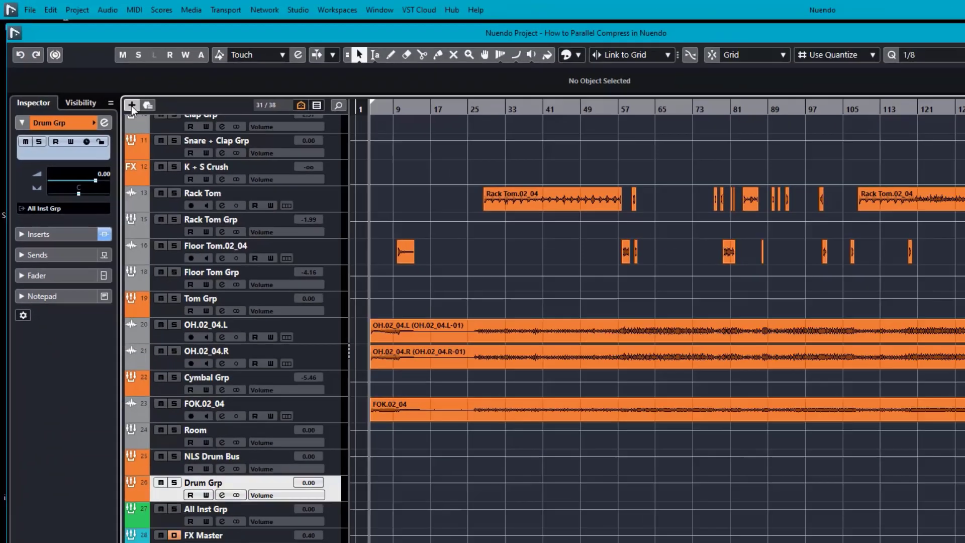
click(282, 230)
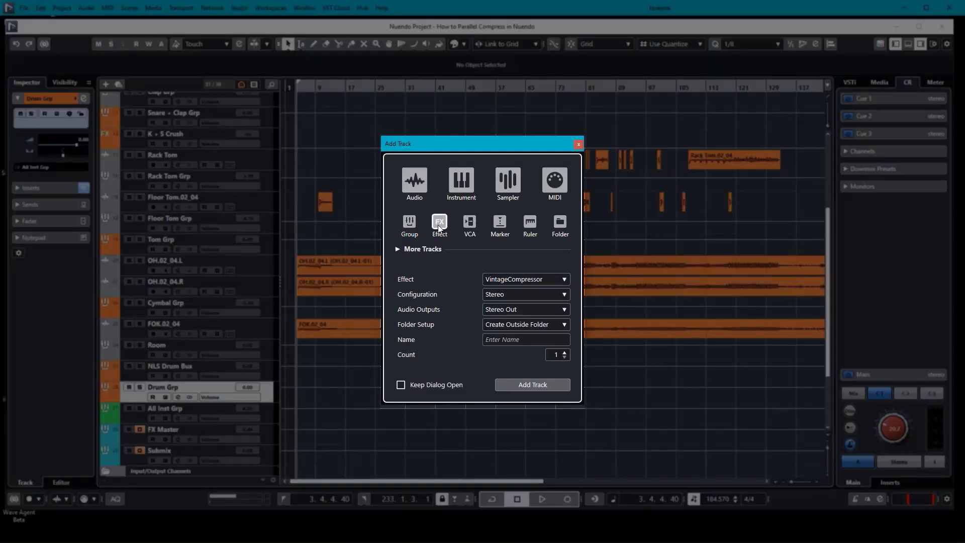
click(488, 309)
scroll(523, 437, down, 1)
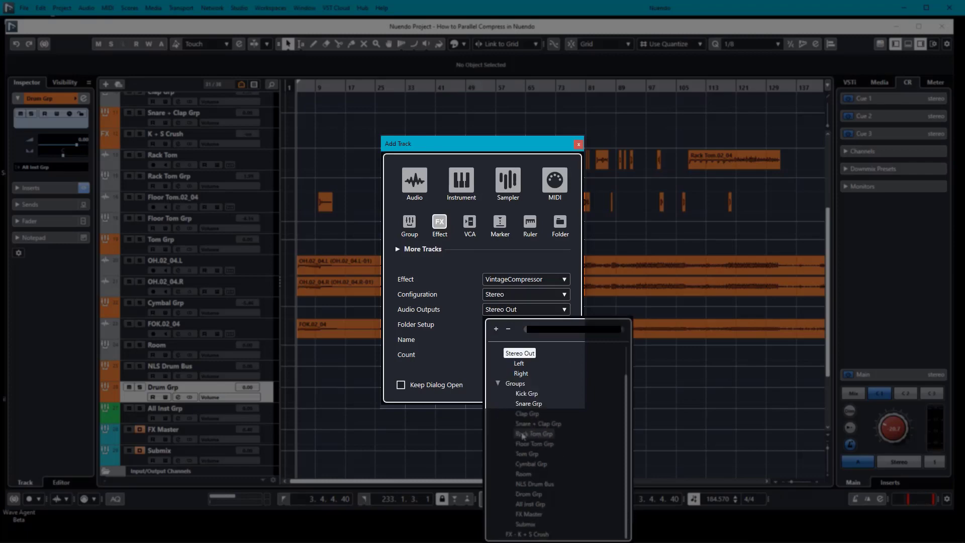
click(526, 513)
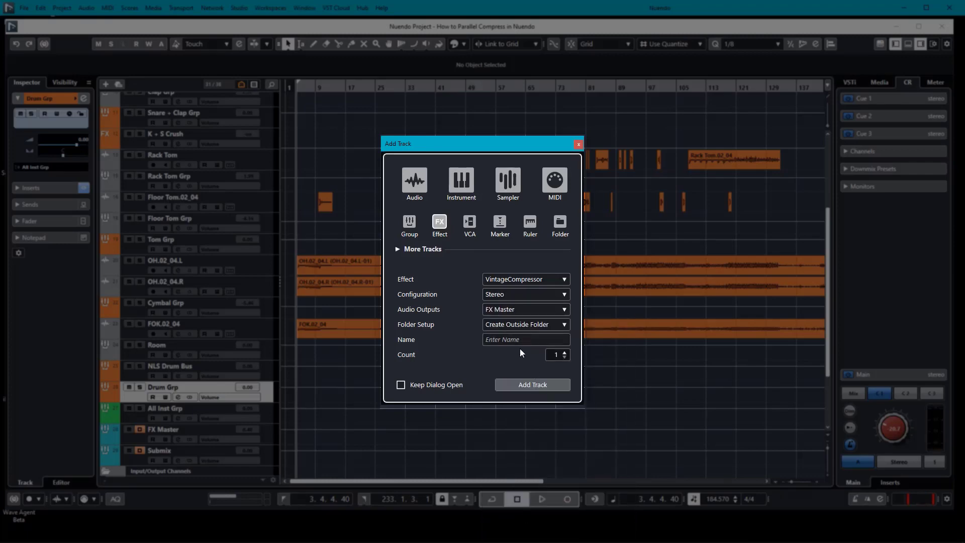
click(511, 387)
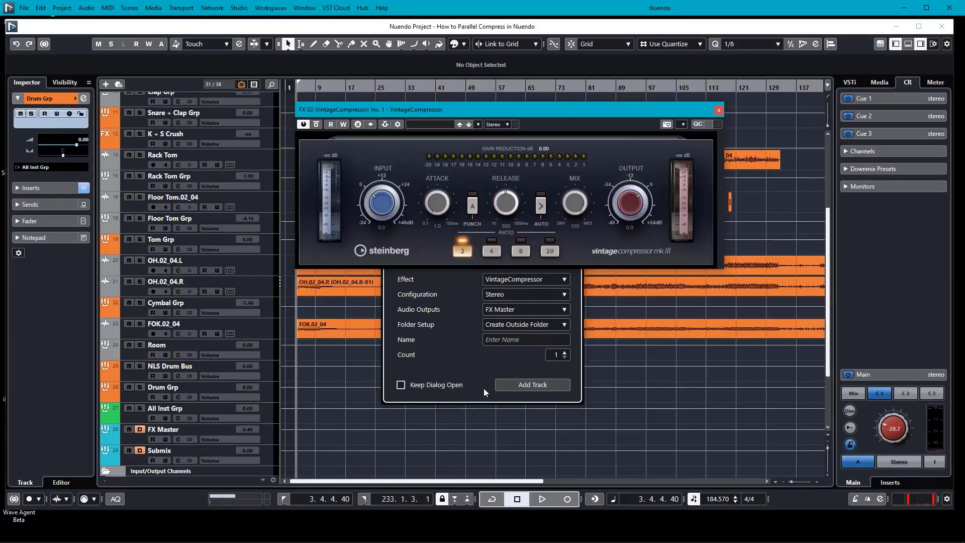
- Rename the new effect track as Parallel Compressor and show its inserts
double_click(185, 409)
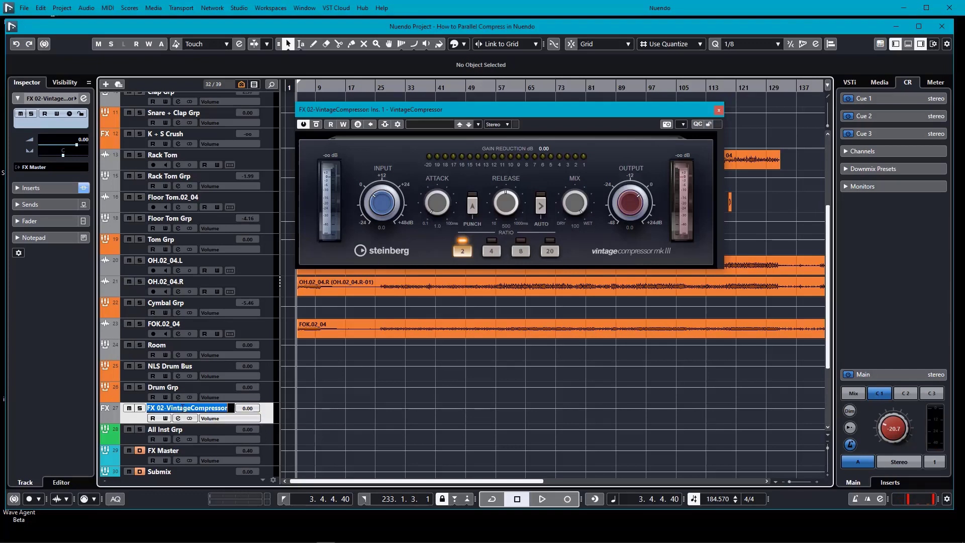
text(Parallel)
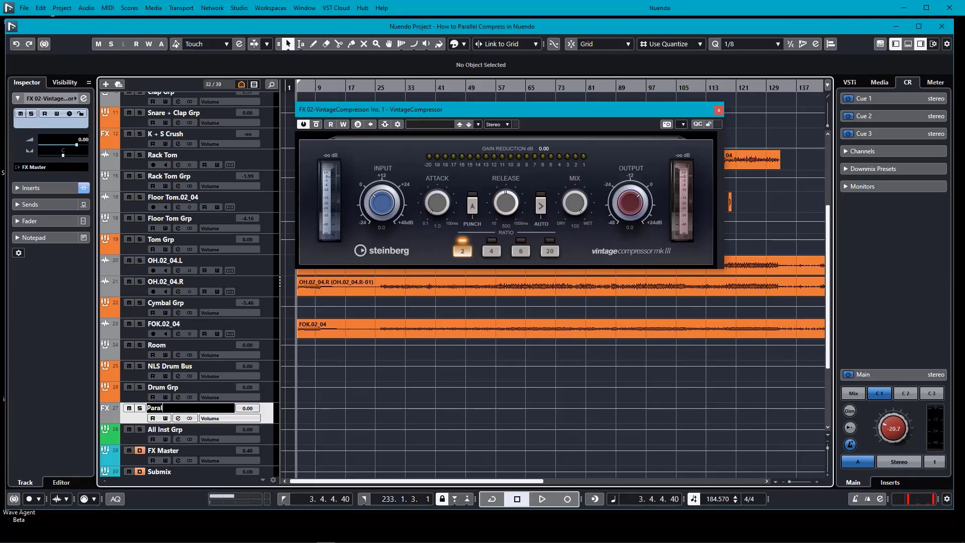
text( Compressor)
key(Return)
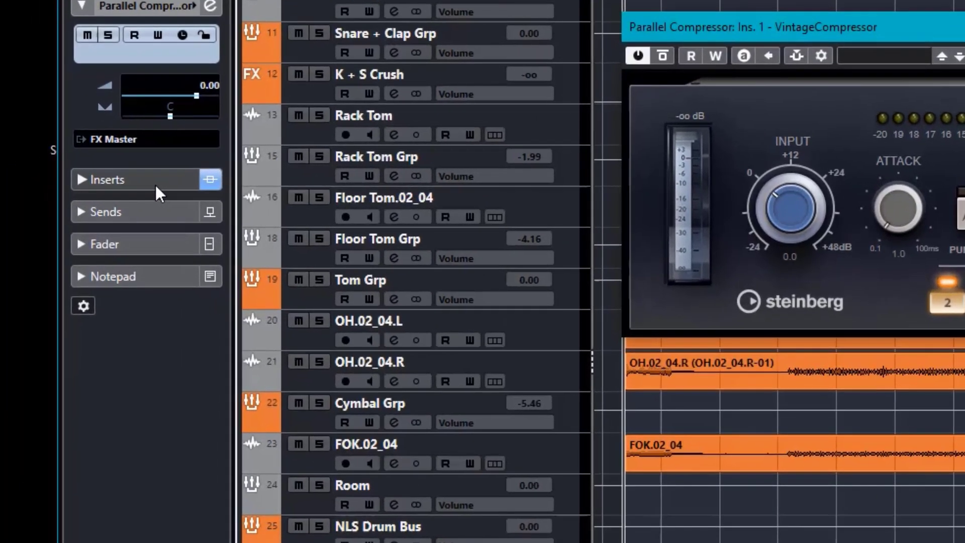
click(155, 185)
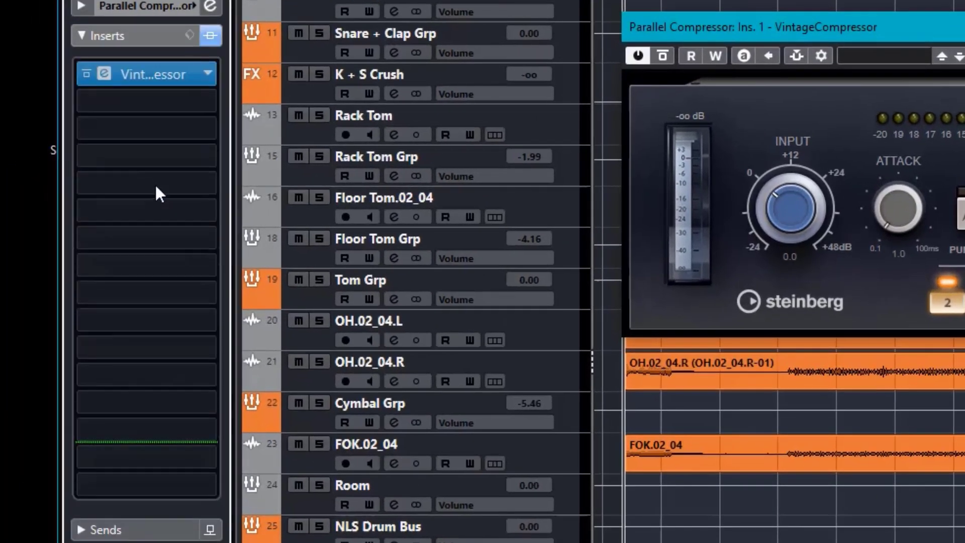
click(213, 73)
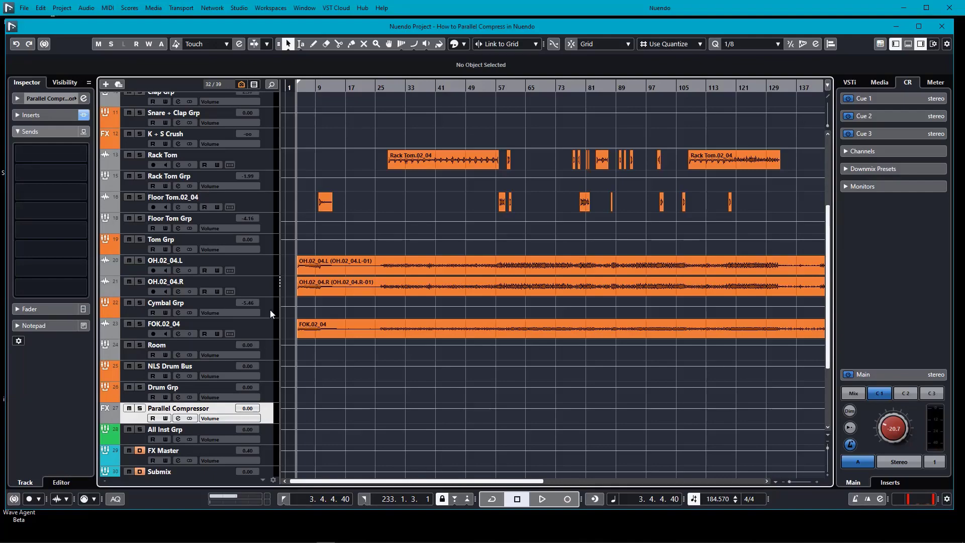
- Add a send from the Drum Grp track to Parallel Compressor and activate it
click(274, 390)
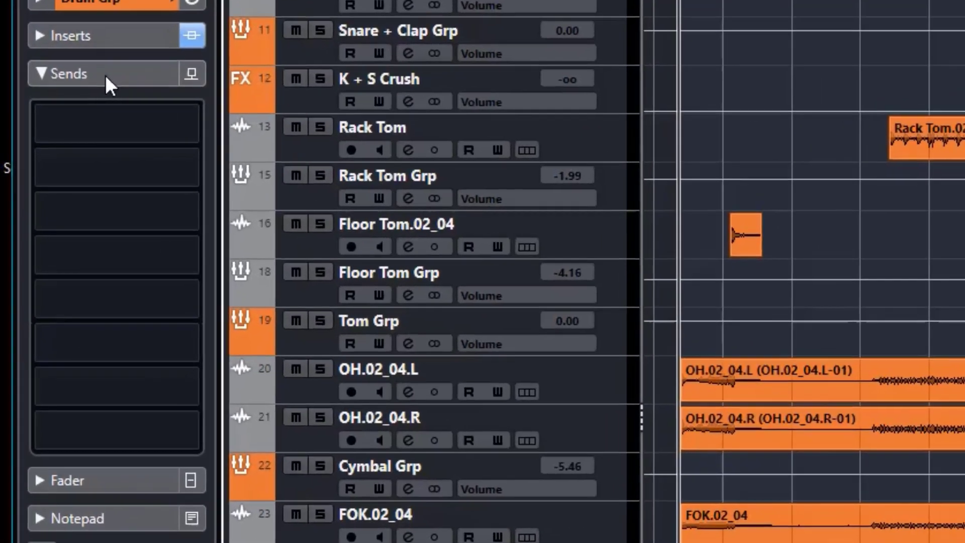
click(187, 126)
click(152, 240)
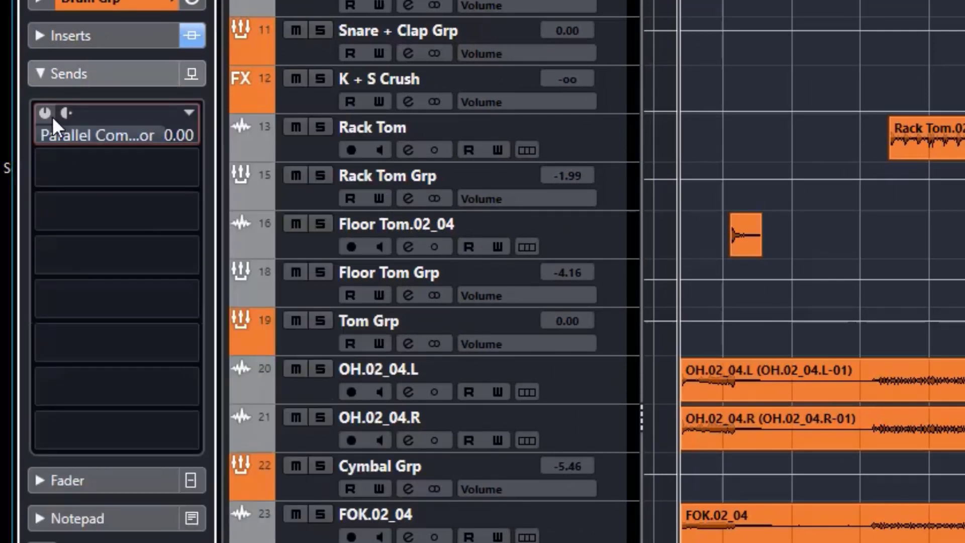
click(45, 114)
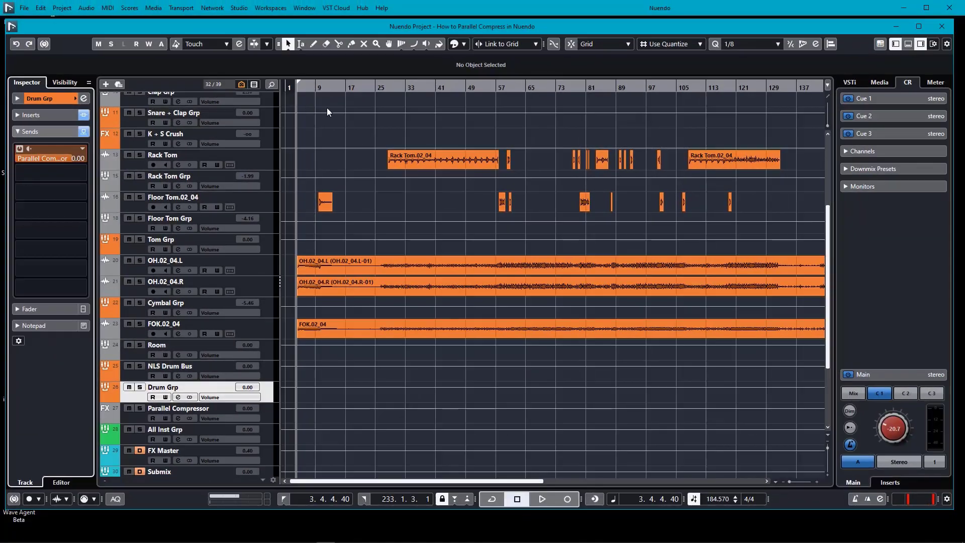
- Play the drums from about bar 28 and compare the mix with the Parallel Compressor track muted and unmuted
click(387, 101)
key(space)
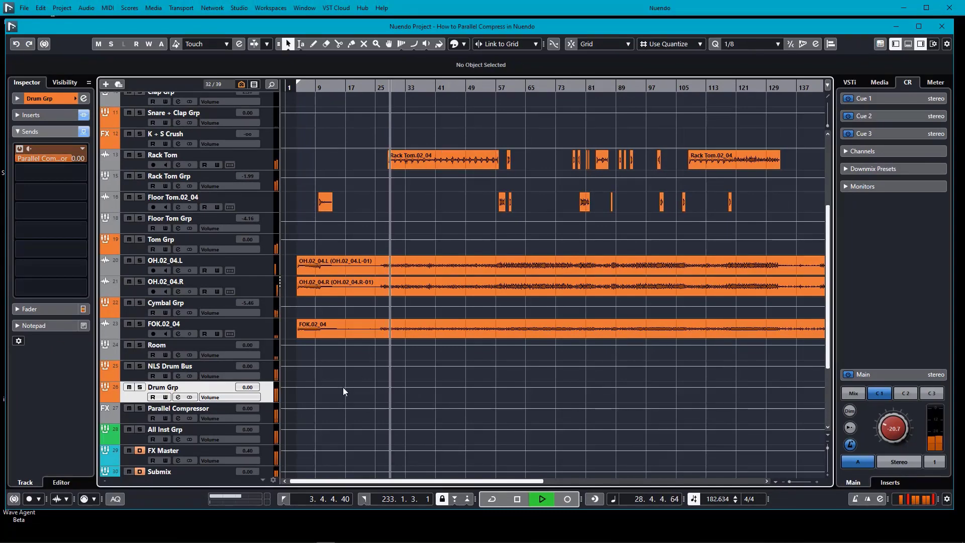
scroll(337, 391, down, 3)
click(268, 342)
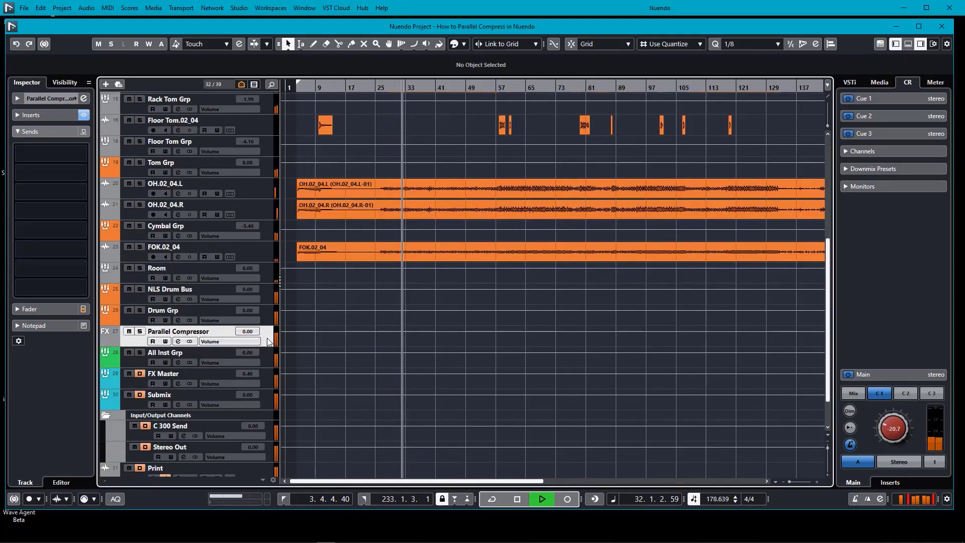
click(129, 332)
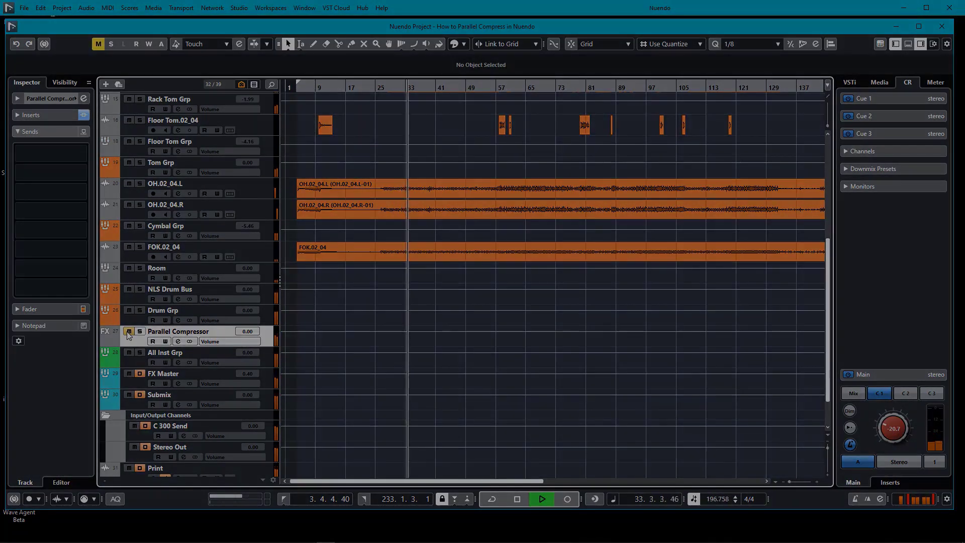
click(129, 331)
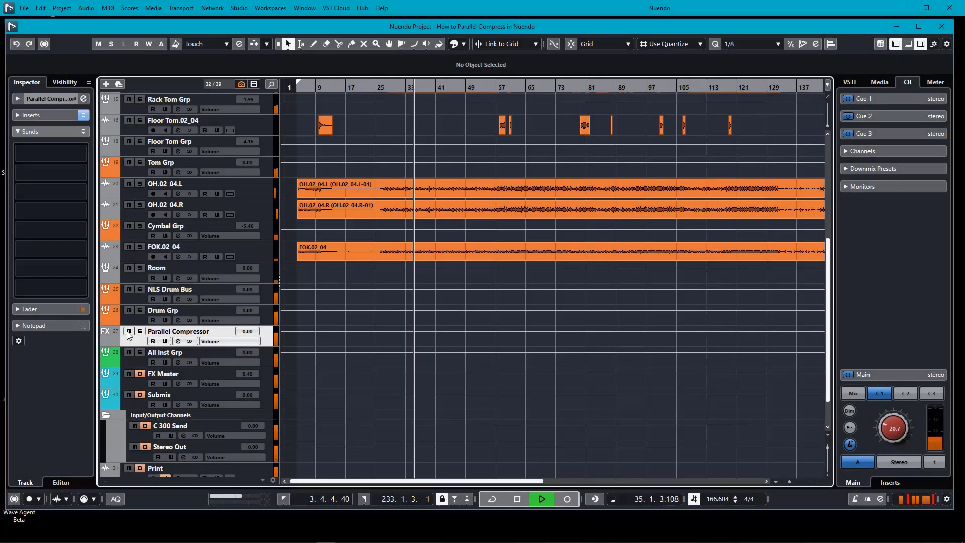
key(space)
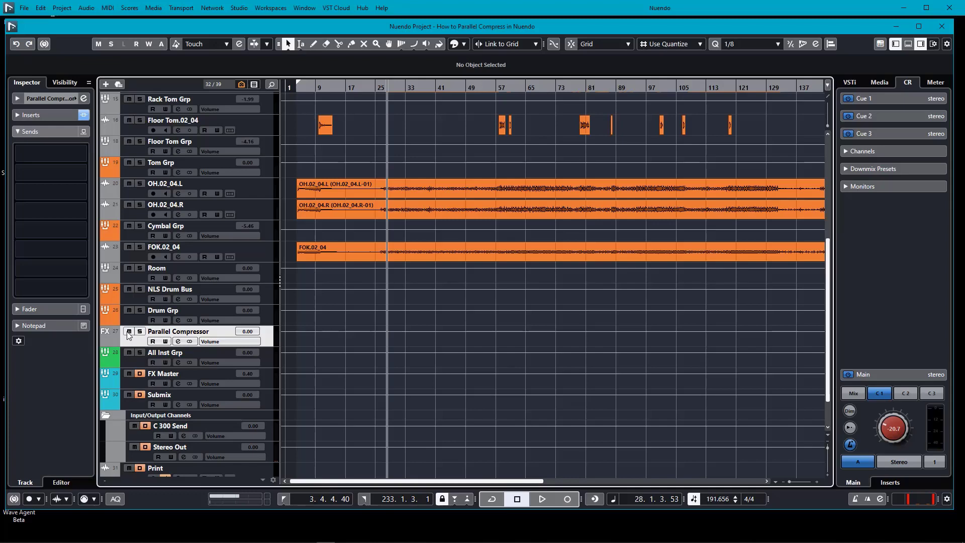
- Set the Parallel Compressor track's VintageCompressor to ratio 20, attack 0.1 ms, release 10 ms and, while playing the drums, input 22 dB
click(30, 116)
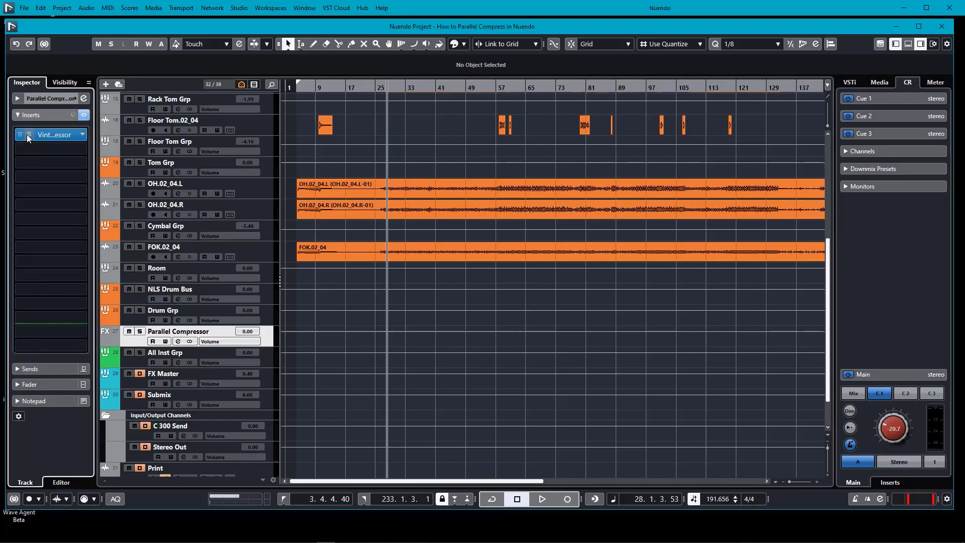
click(26, 135)
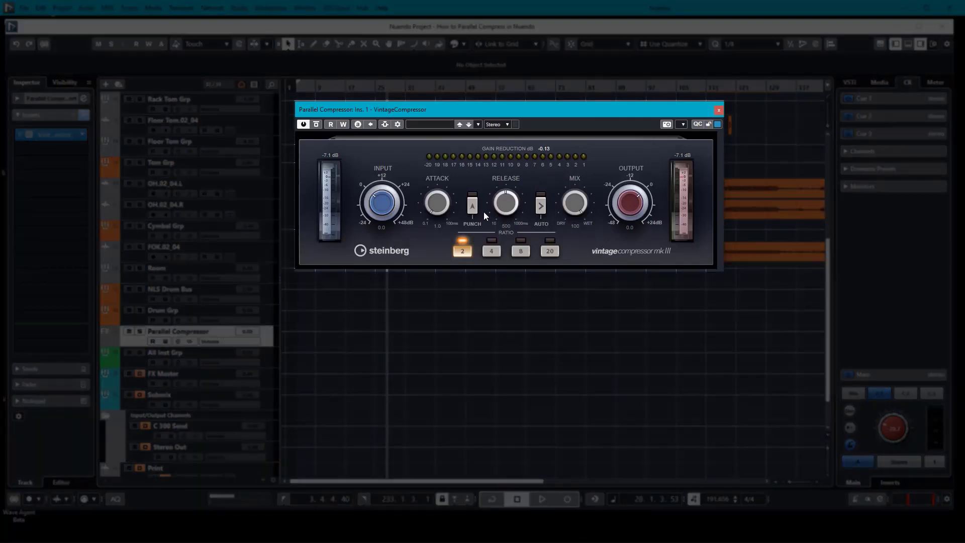
click(544, 250)
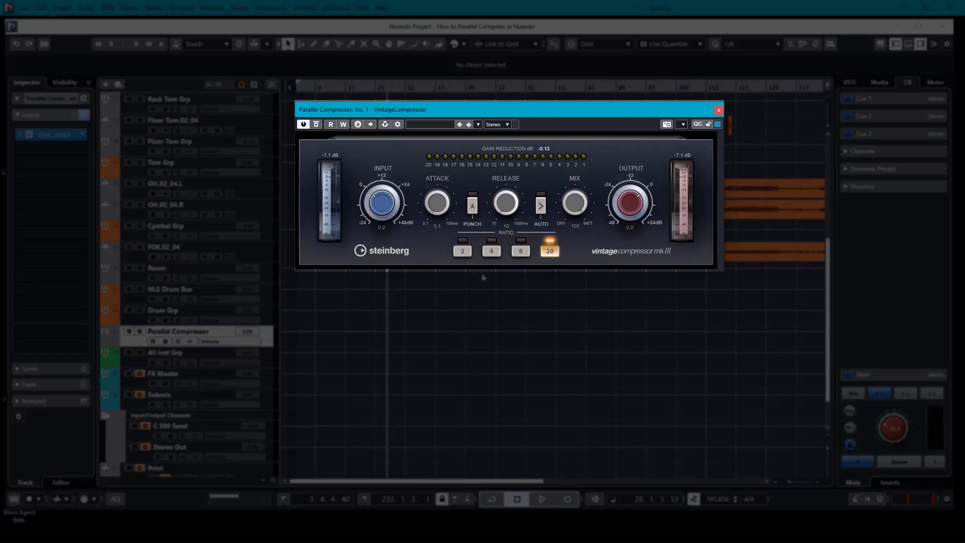
key(space)
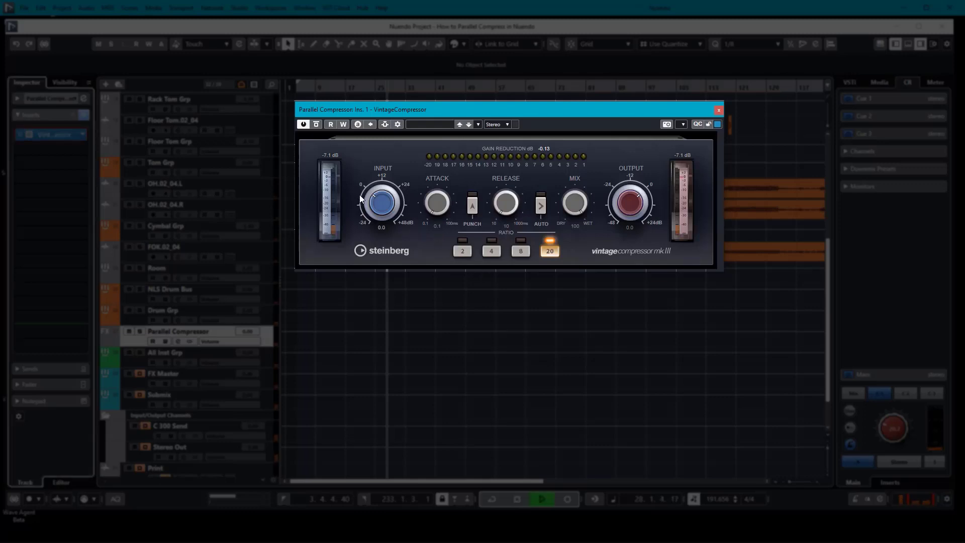
drag(385, 205, 390, 185)
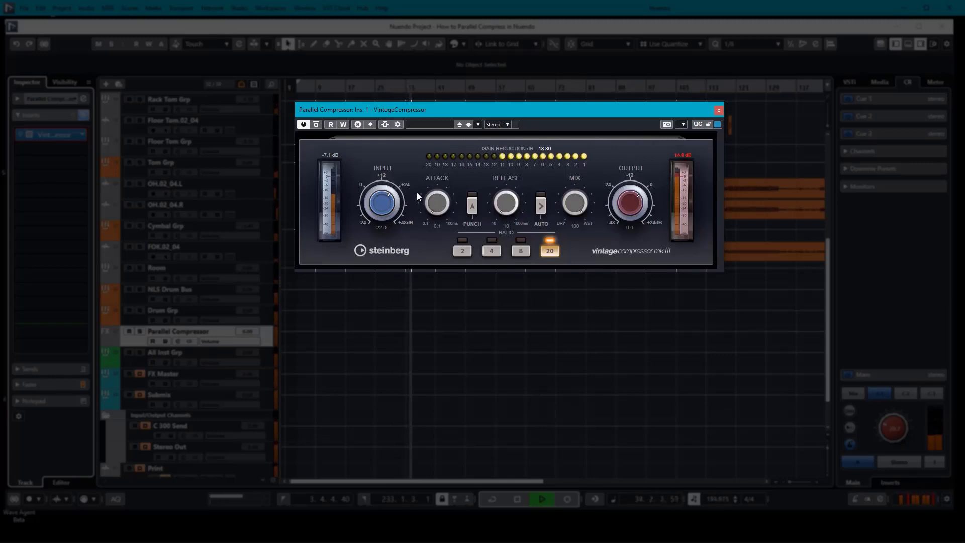
key(space)
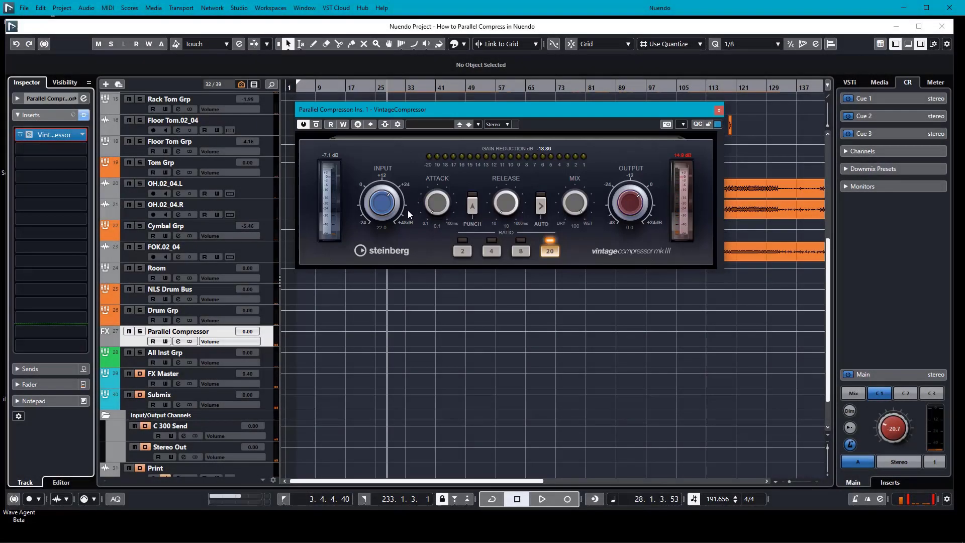
- Pull the Parallel Compressor track's volume fully down and raise it to about -18.6 dB during playback
drag(250, 331, 259, 505)
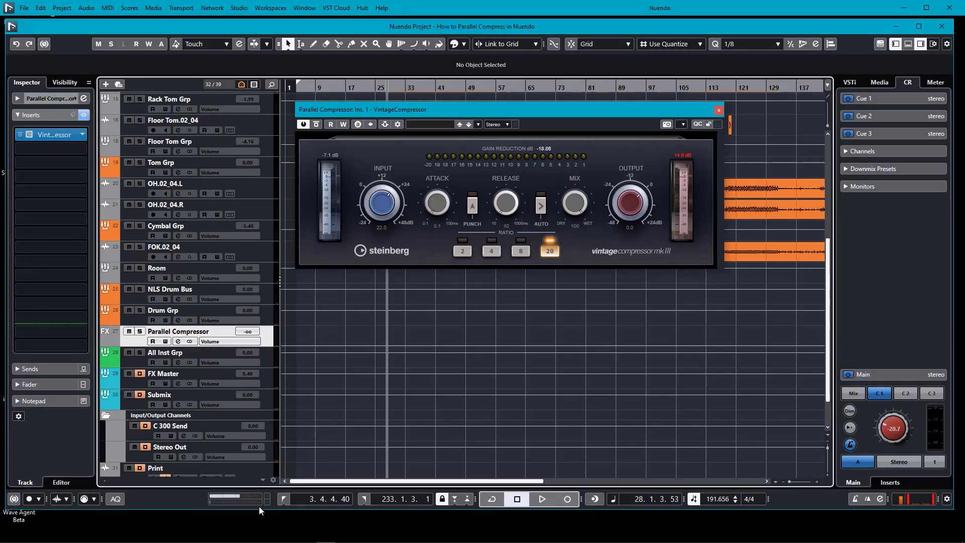
key(space)
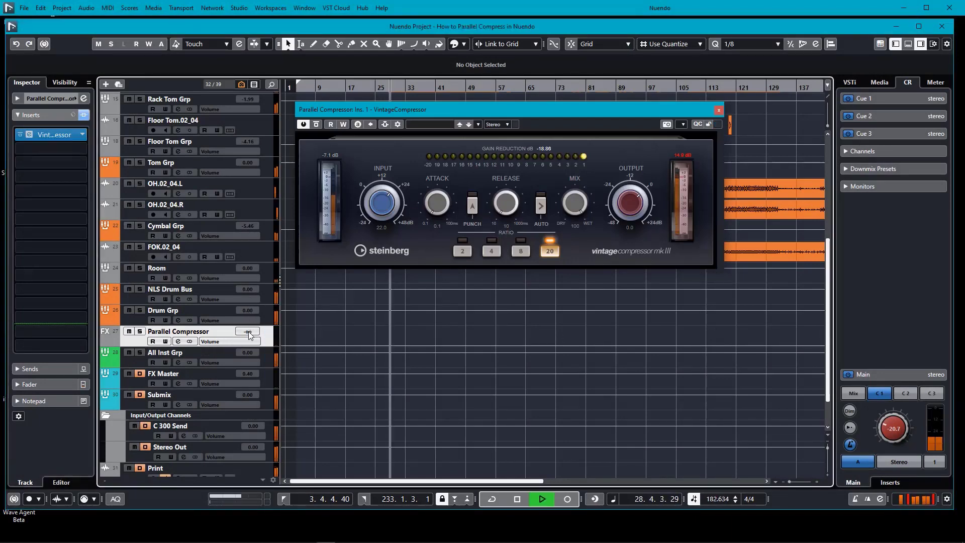
drag(247, 332, 272, 352)
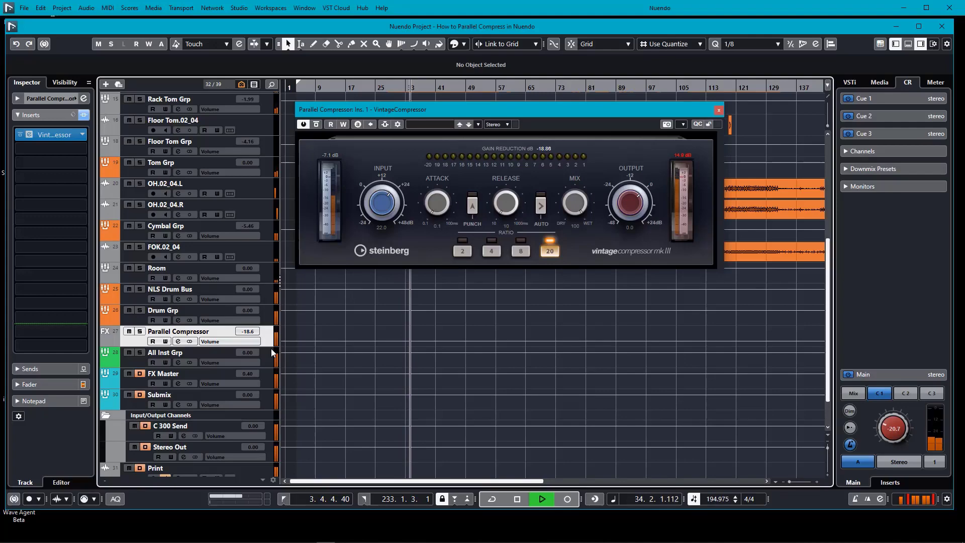
- Compare the drums with the blended Parallel Compressor track muted and unmuted, and stop playback
click(129, 331)
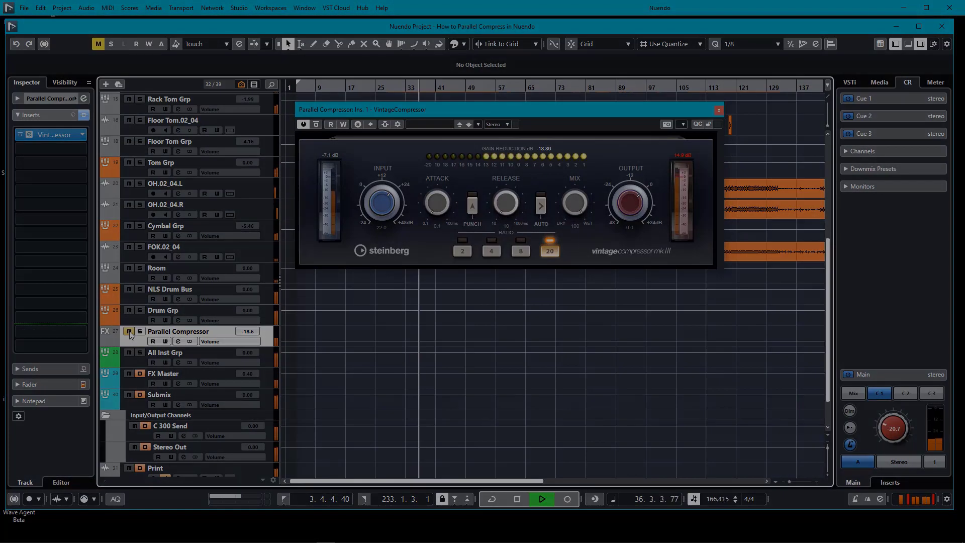
click(129, 331)
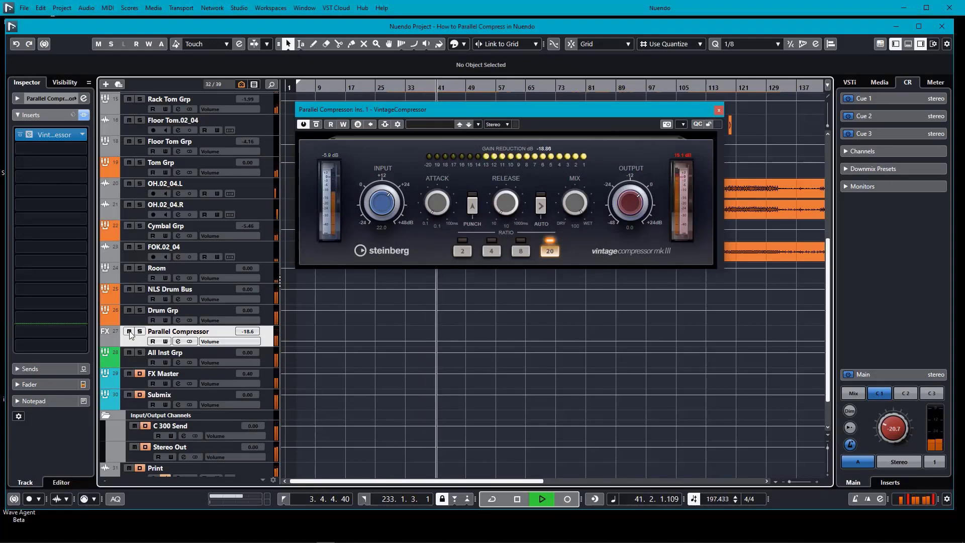
key(space)
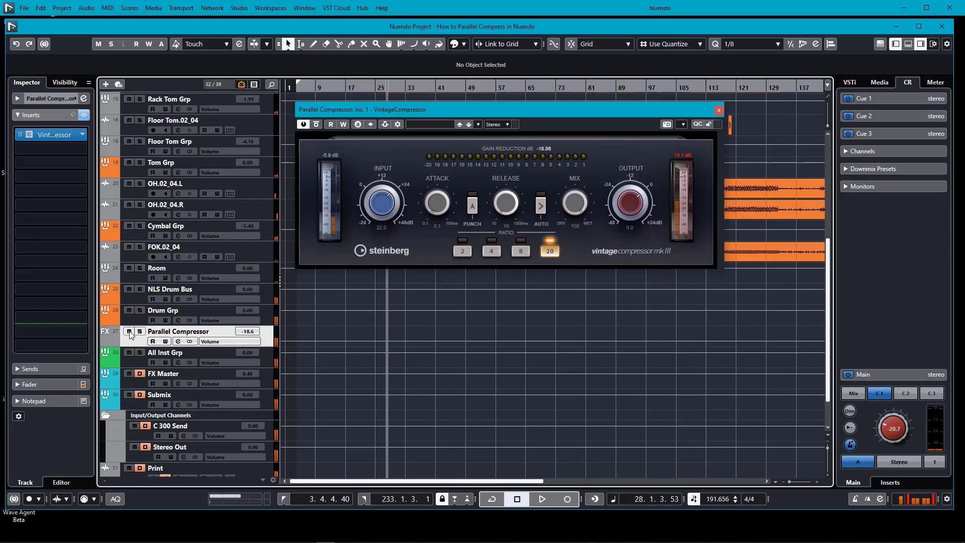